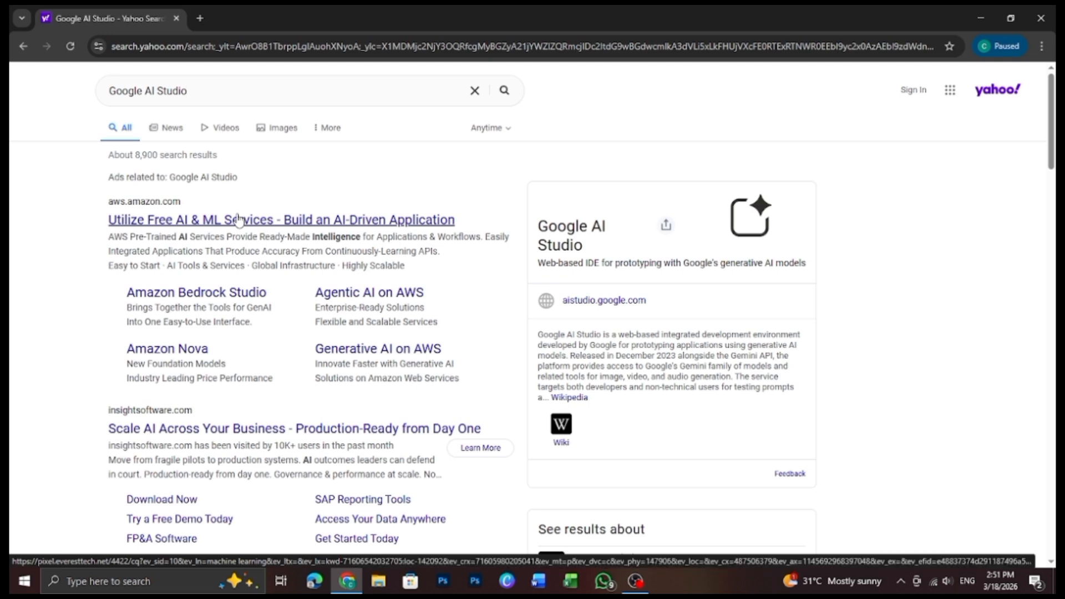
# Open the "Google AI Studio | Gemini API | Google AI for Developers" search result and close the Amazon ad page.
pyautogui.middleClick(204, 222)
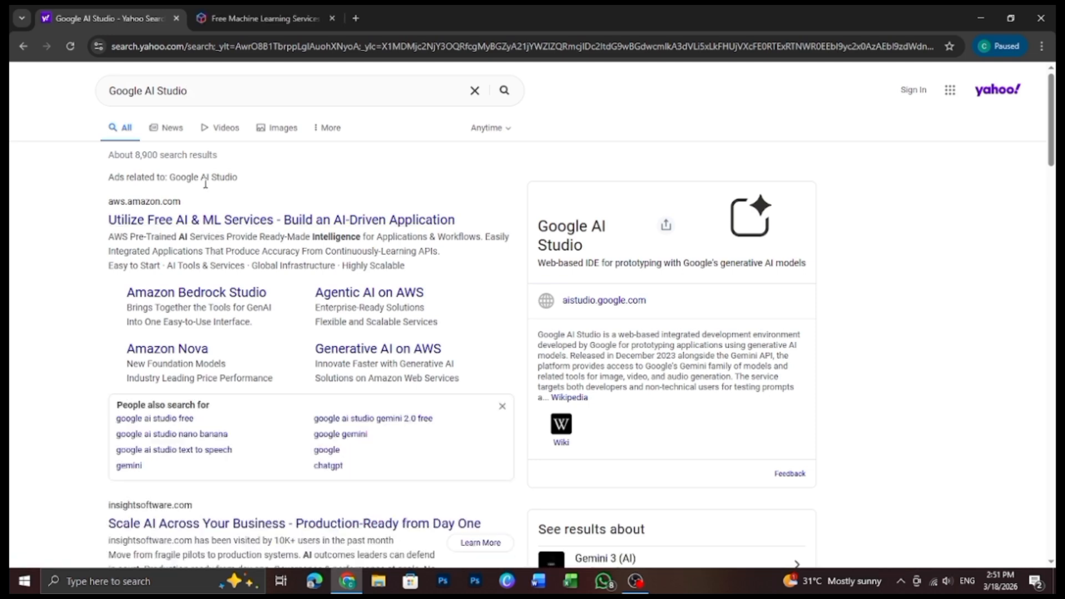
pyautogui.scroll(-5, 230, 234)
pyautogui.scroll(-5, 231, 237)
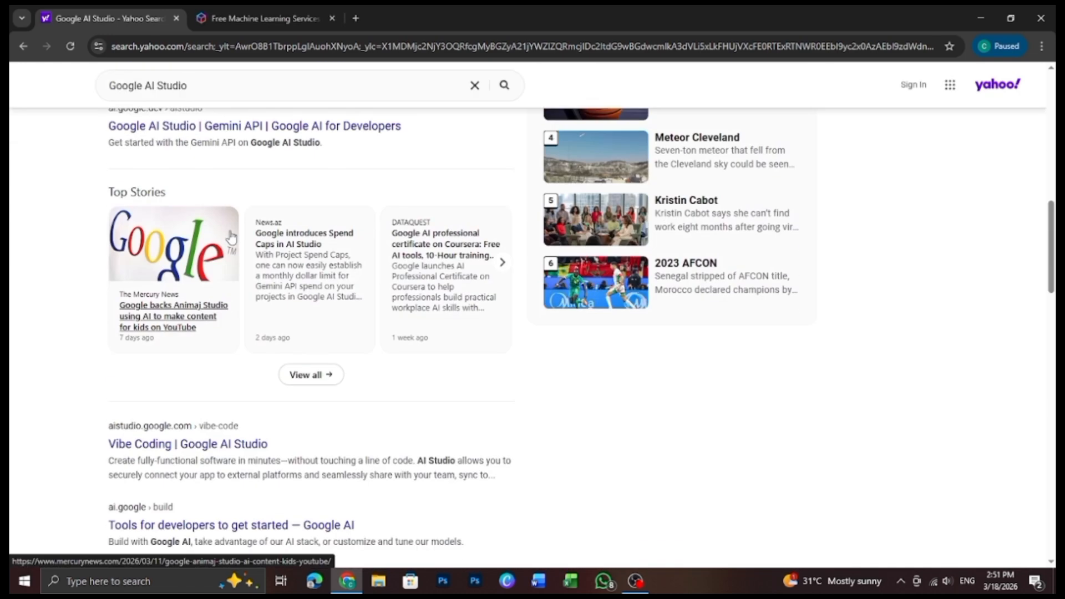
pyautogui.click(185, 136)
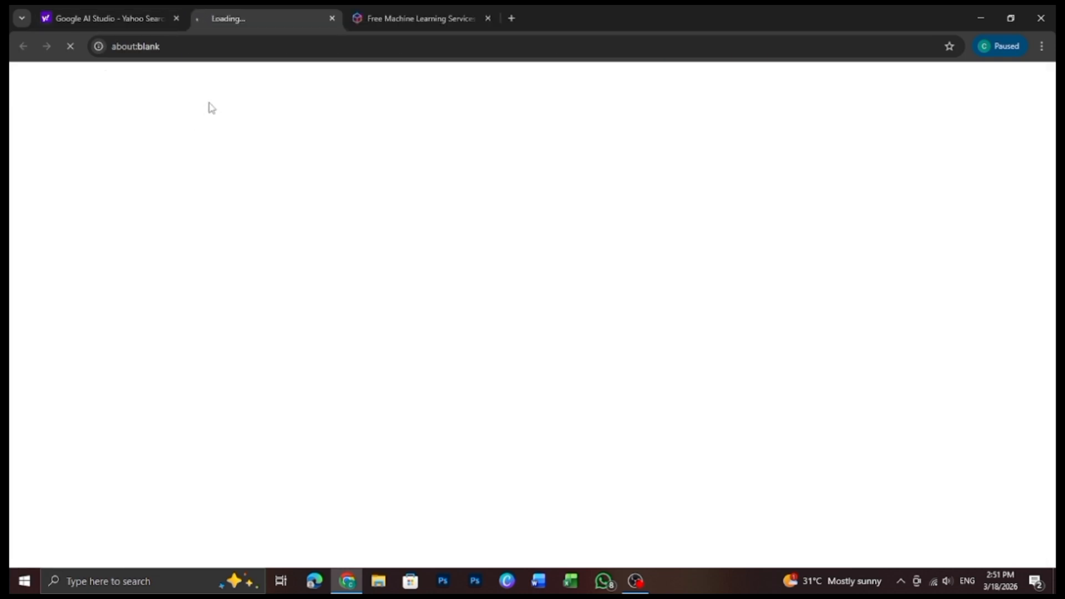
pyautogui.click(488, 19)
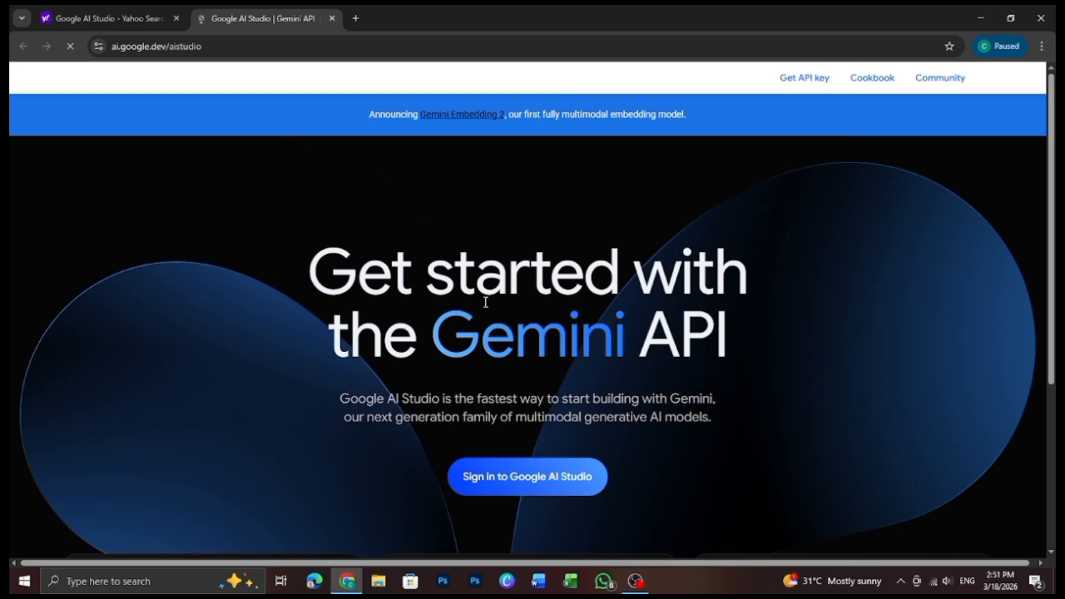
# Sign in to Google AI Studio from the Gemini API landing page.
pyautogui.scroll(-5, 526, 461)
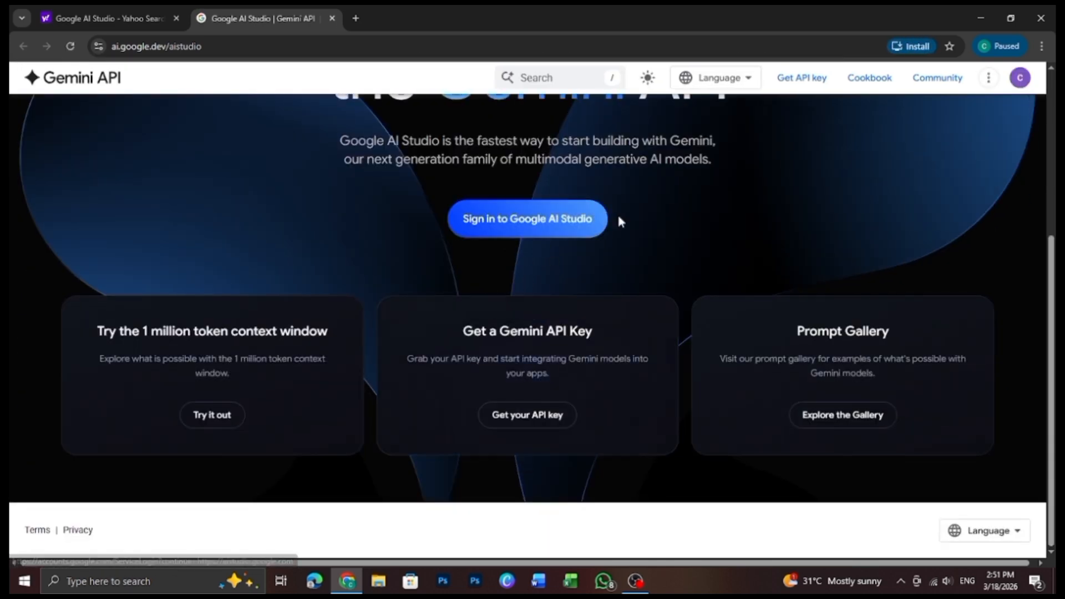
pyautogui.scroll(5, 610, 218)
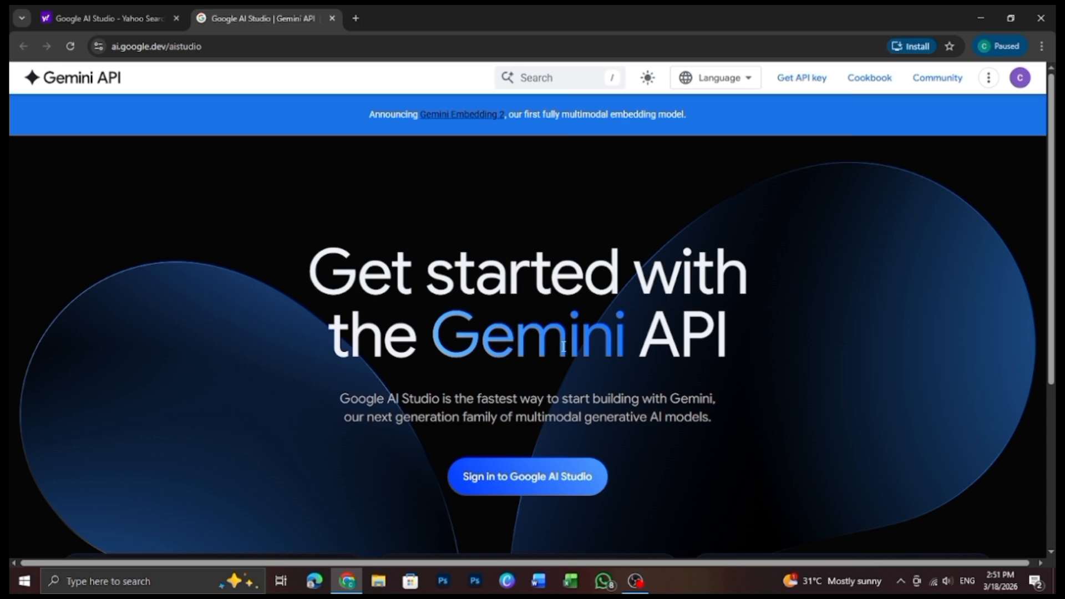
pyautogui.click(529, 471)
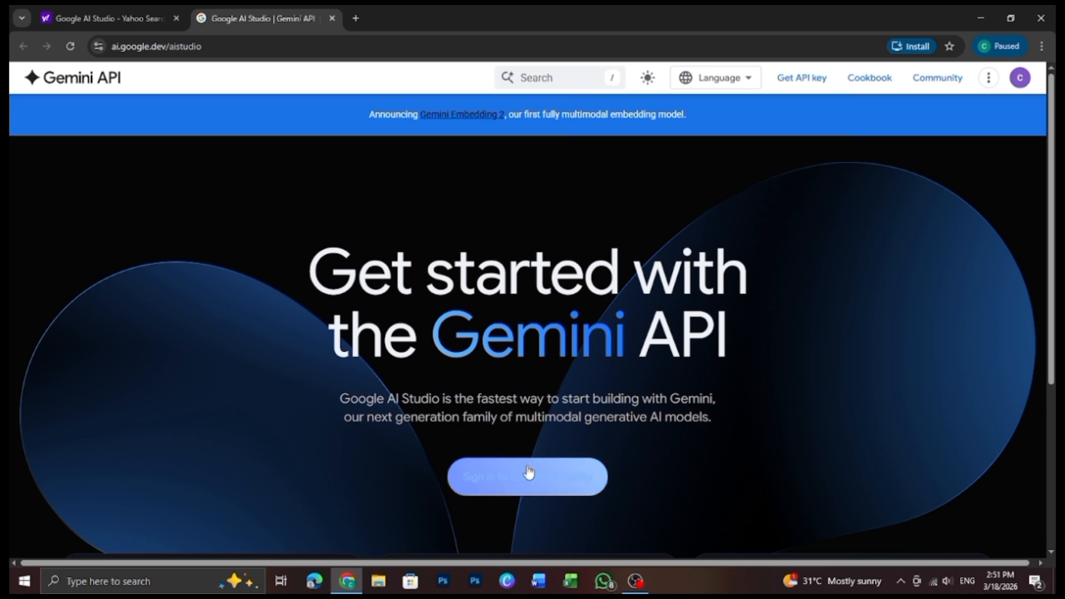
pyautogui.click(529, 473)
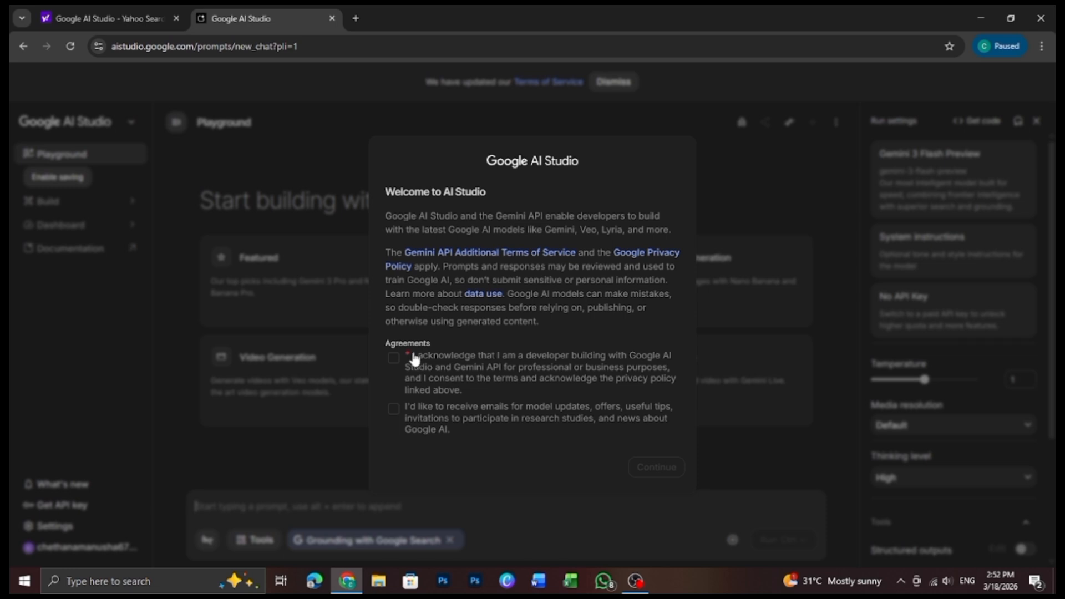
# Accept the required developer acknowledgement in the AI Studio welcome dialog and continue.
pyautogui.moveTo(417, 359); pyautogui.dragTo(649, 400)
pyautogui.click(468, 377)
pyautogui.click(643, 470)
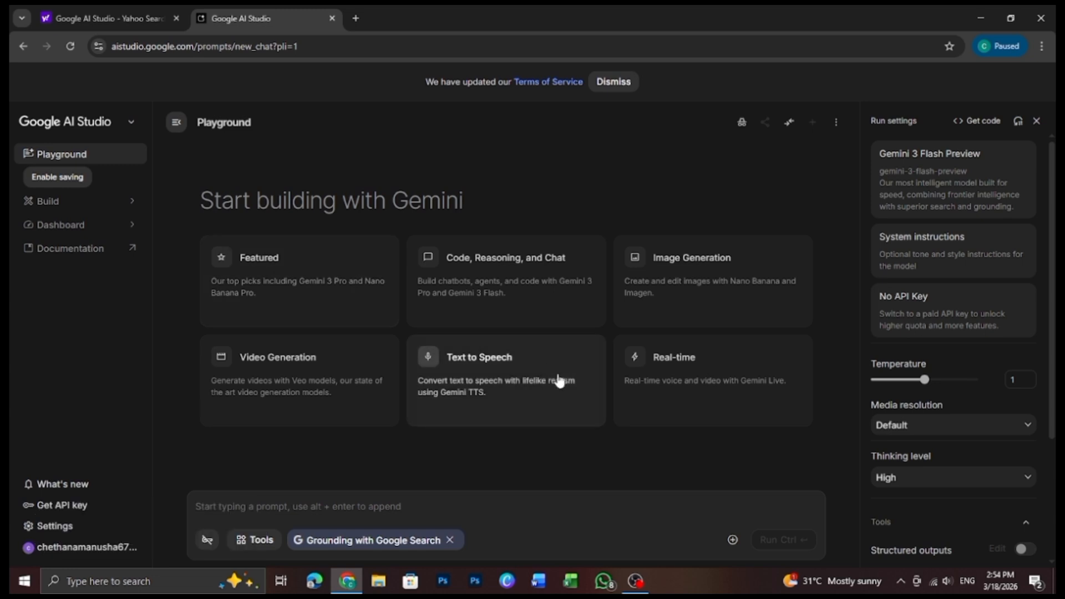
# Open the Gemini 2.5 Pro Preview TTS text-to-speech model and set its mode to single-speaker audio.
pyautogui.click(468, 363)
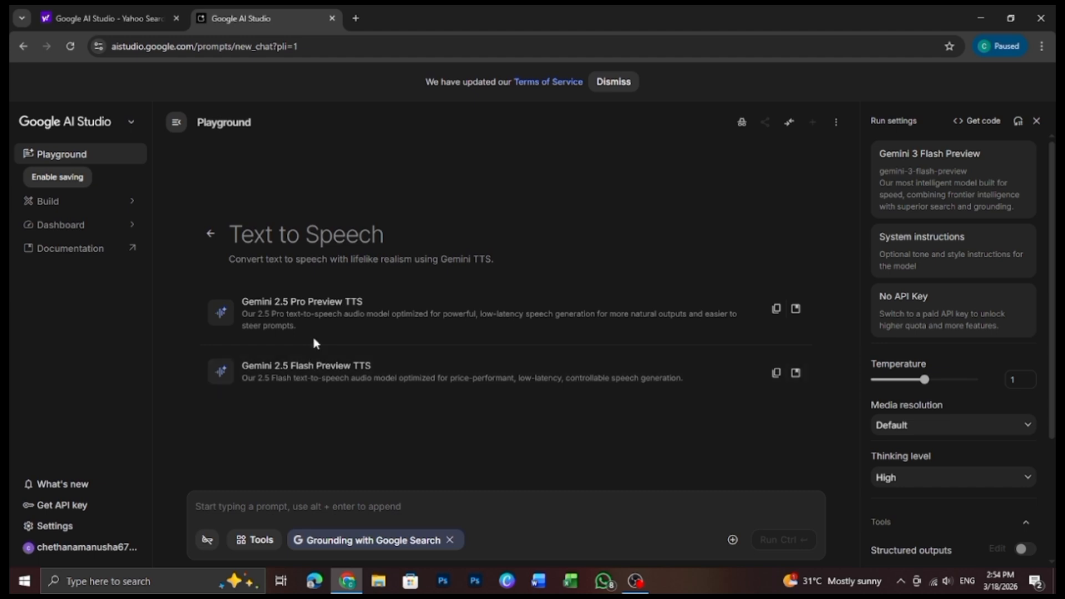
pyautogui.click(318, 306)
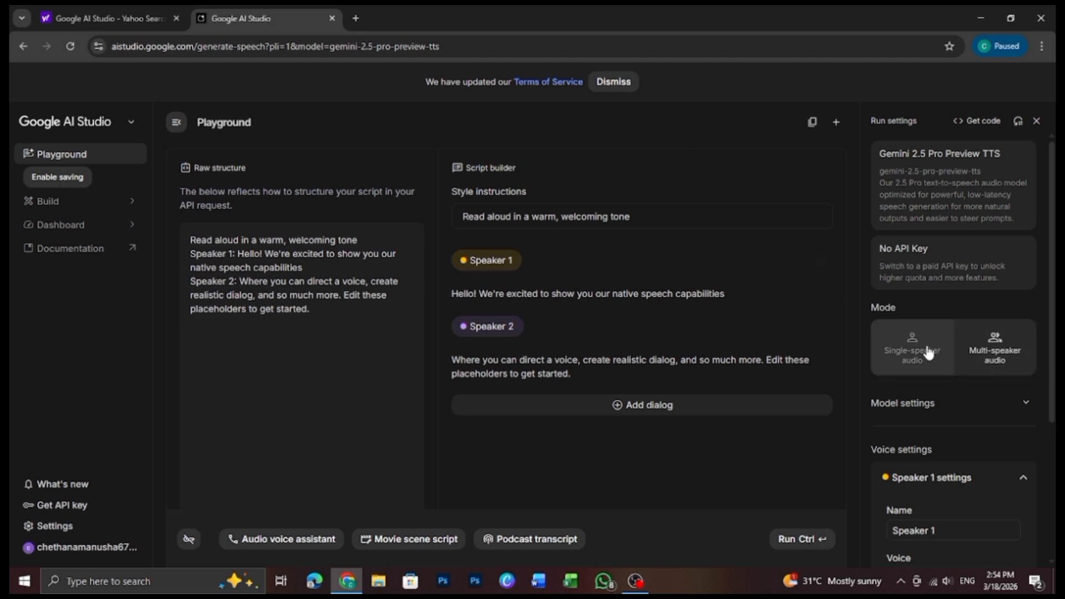
pyautogui.click(929, 353)
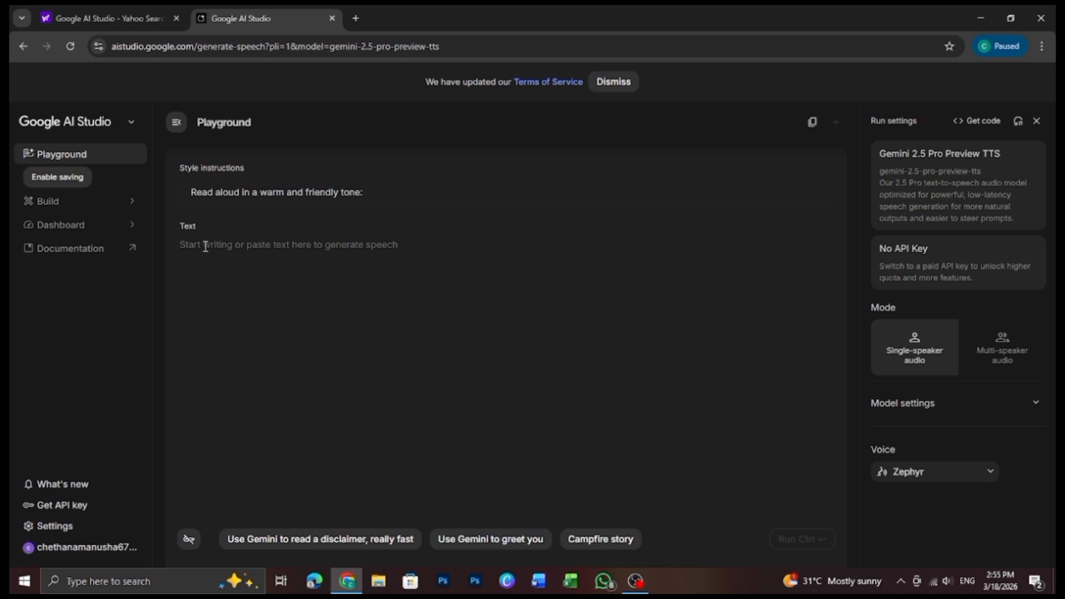
# Listen to samples of the Zephyr, Puck, Charon, Kore and Fenrir voices and choose Charon.
pyautogui.click(933, 475)
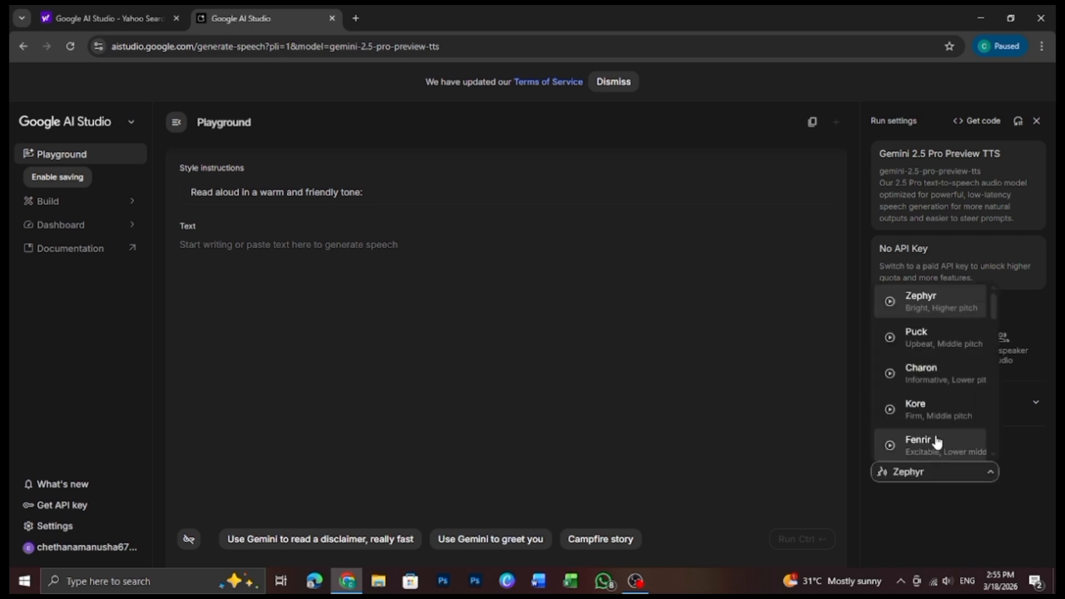
pyautogui.click(890, 303)
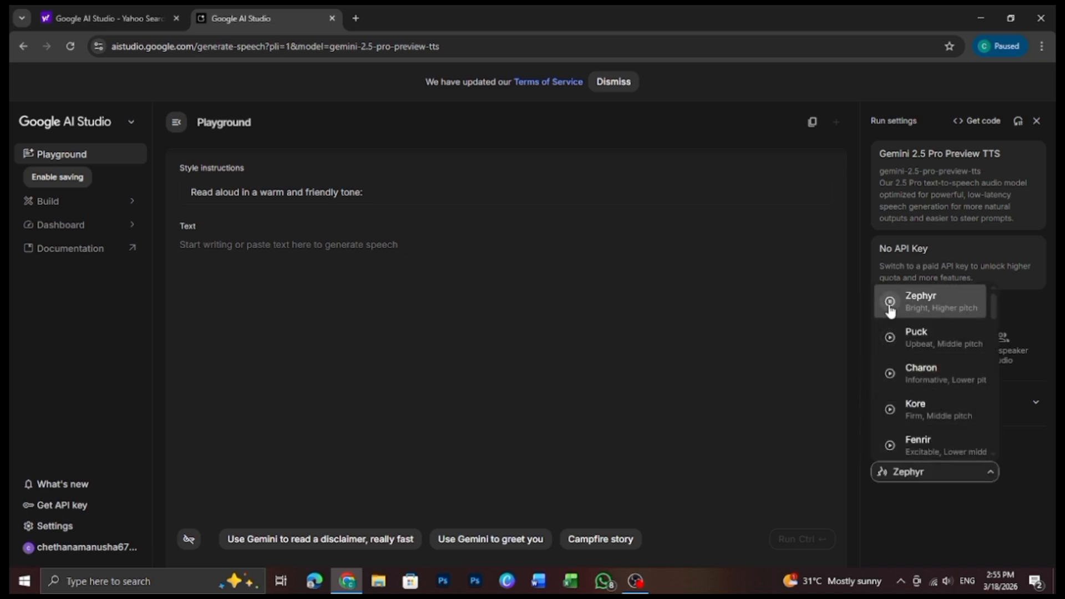
pyautogui.click(889, 338)
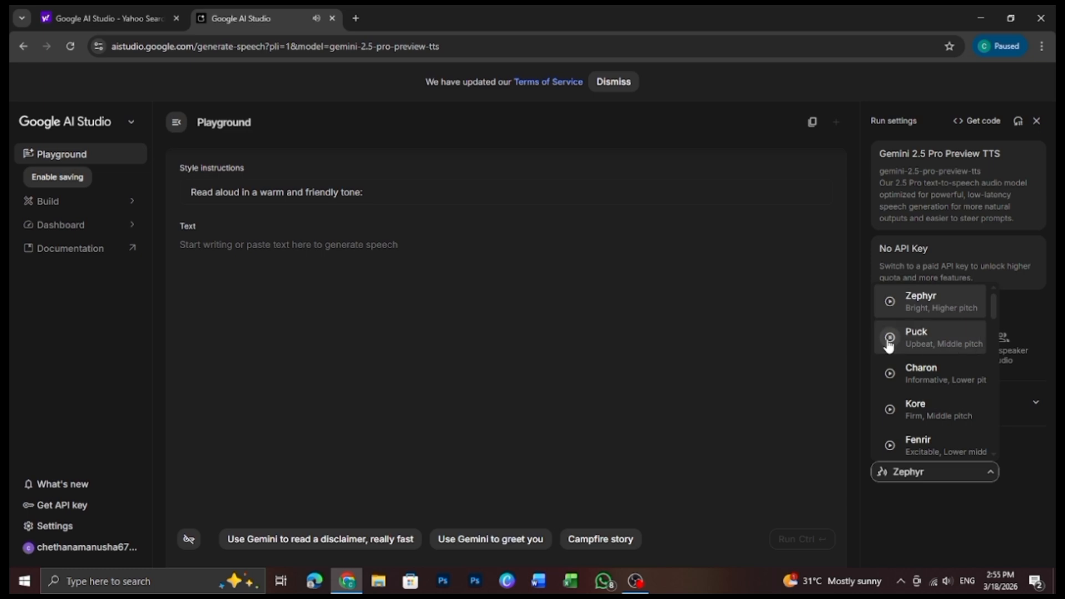
pyautogui.click(889, 375)
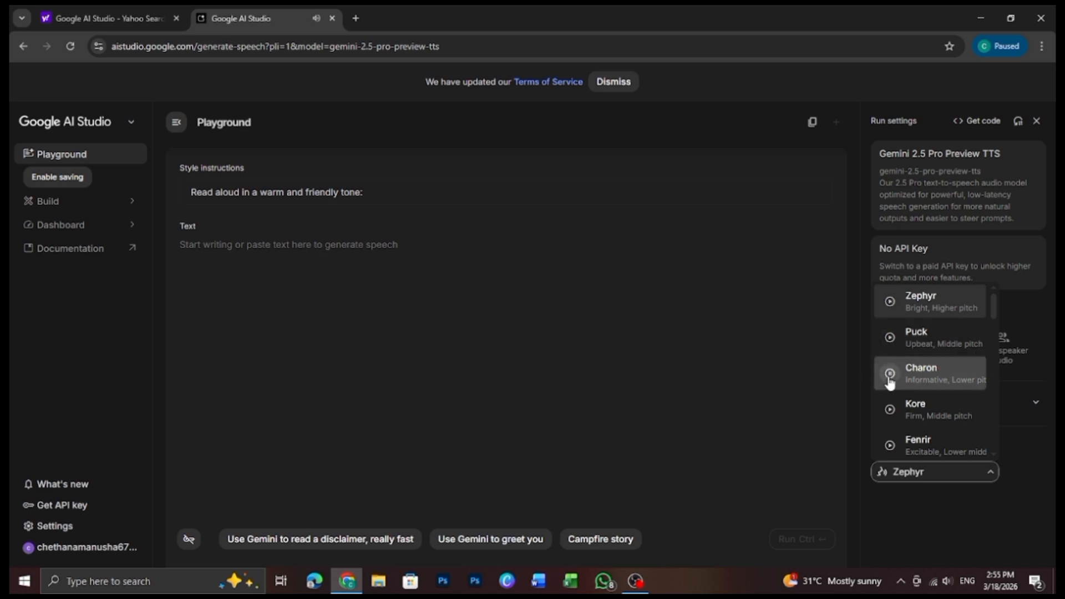
pyautogui.click(891, 410)
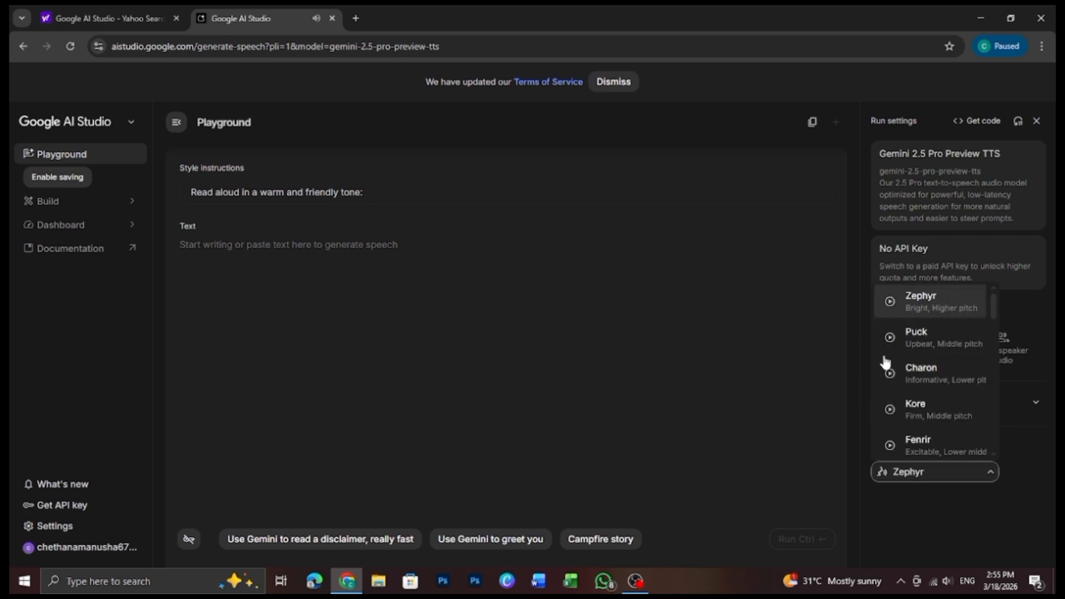
pyautogui.click(890, 373)
pyautogui.click(890, 411)
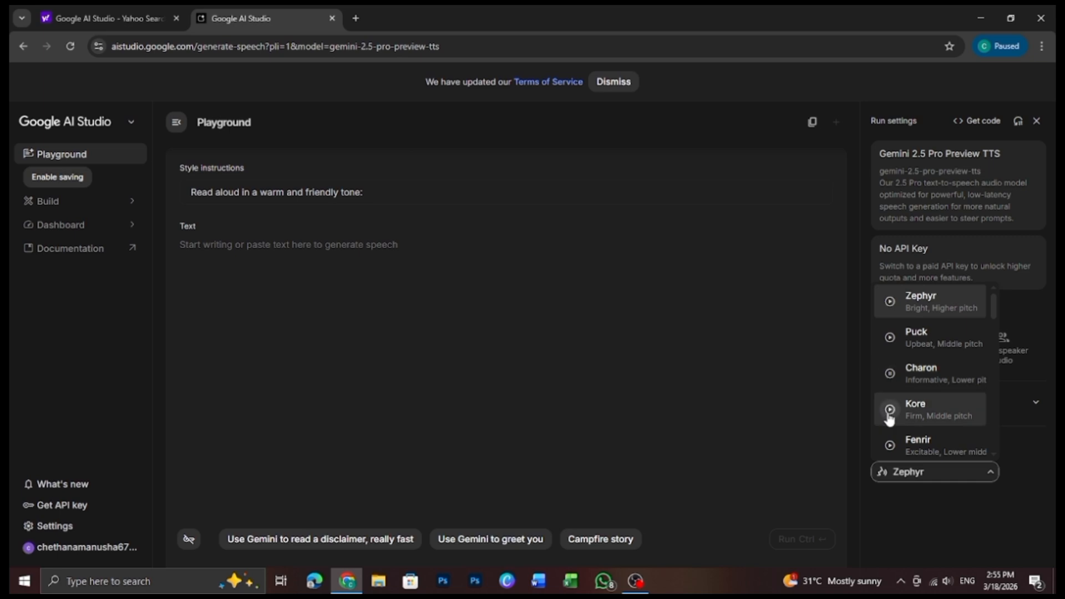
pyautogui.click(890, 448)
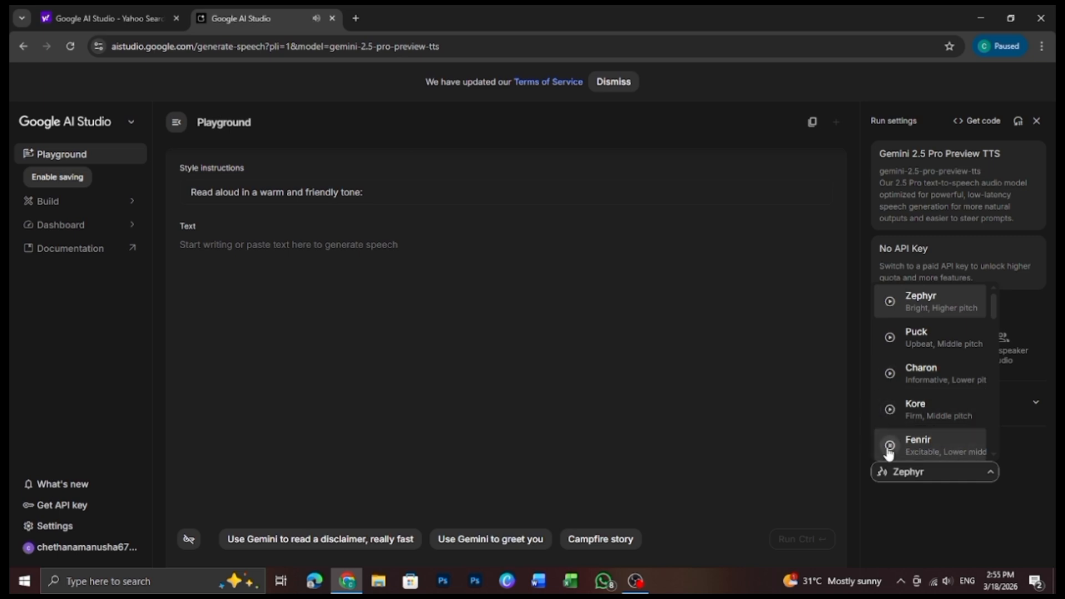
pyautogui.click(890, 377)
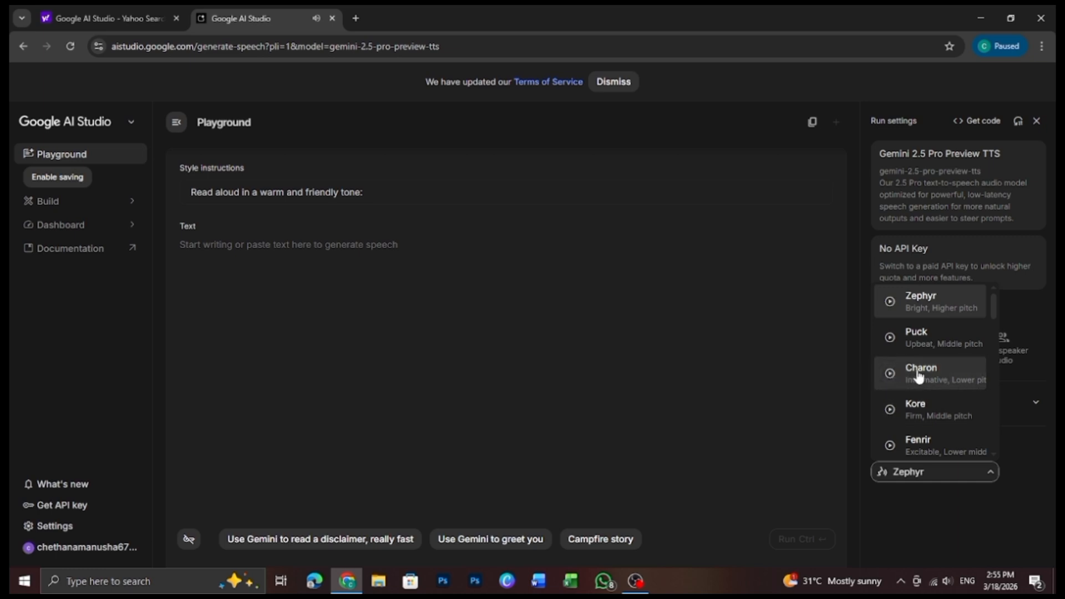
pyautogui.click(913, 371)
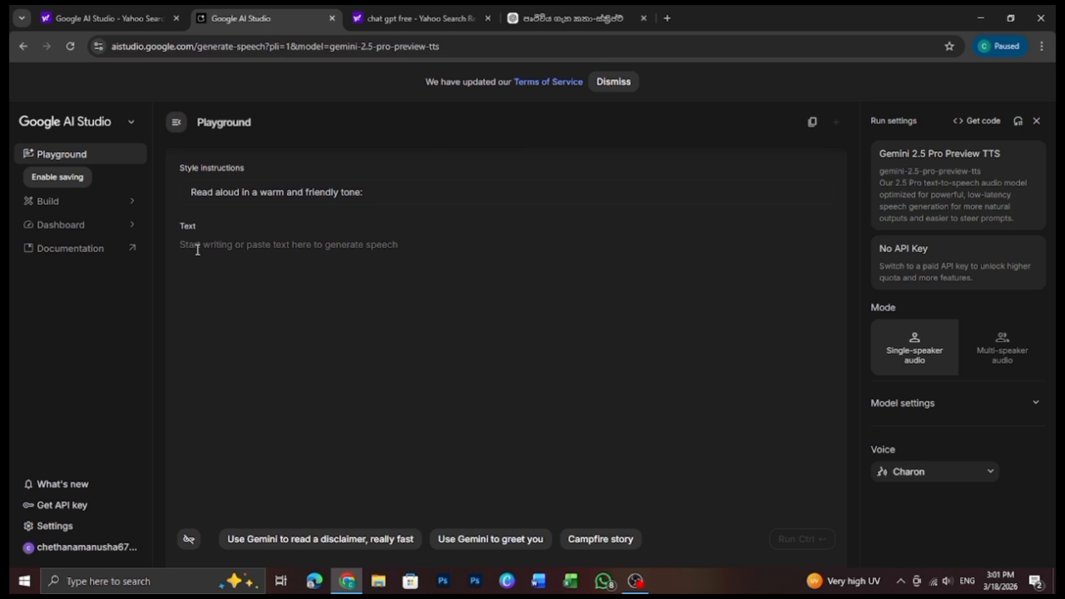
# Paste the copied Sinhala script about the Earth as the text for speech generation and look it over.
pyautogui.hotkey('ctrl', 'v')
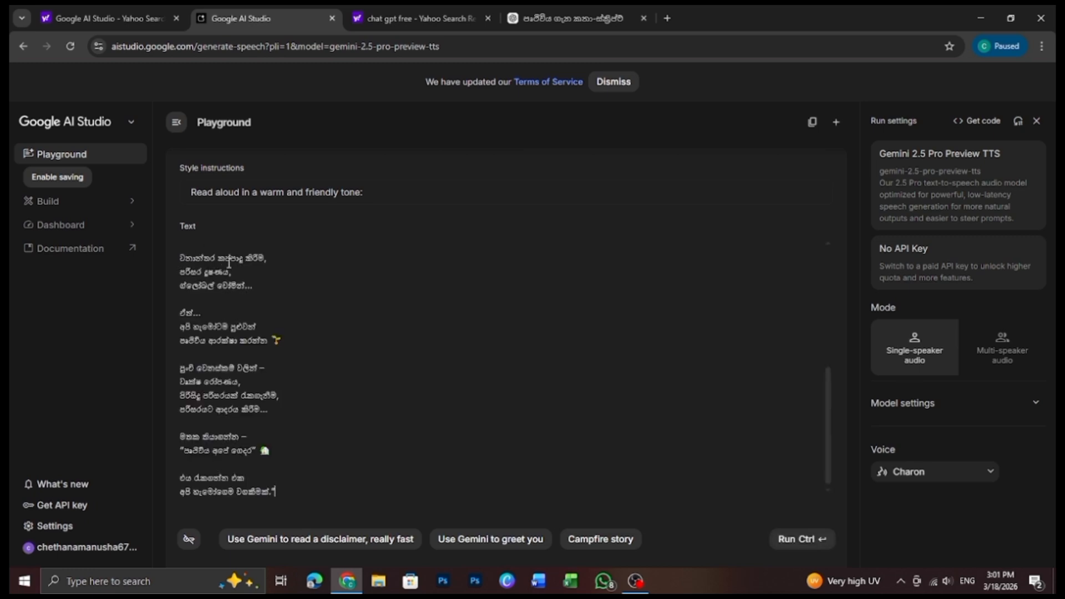
pyautogui.scroll(5, 248, 311)
pyautogui.scroll(-1, 251, 346)
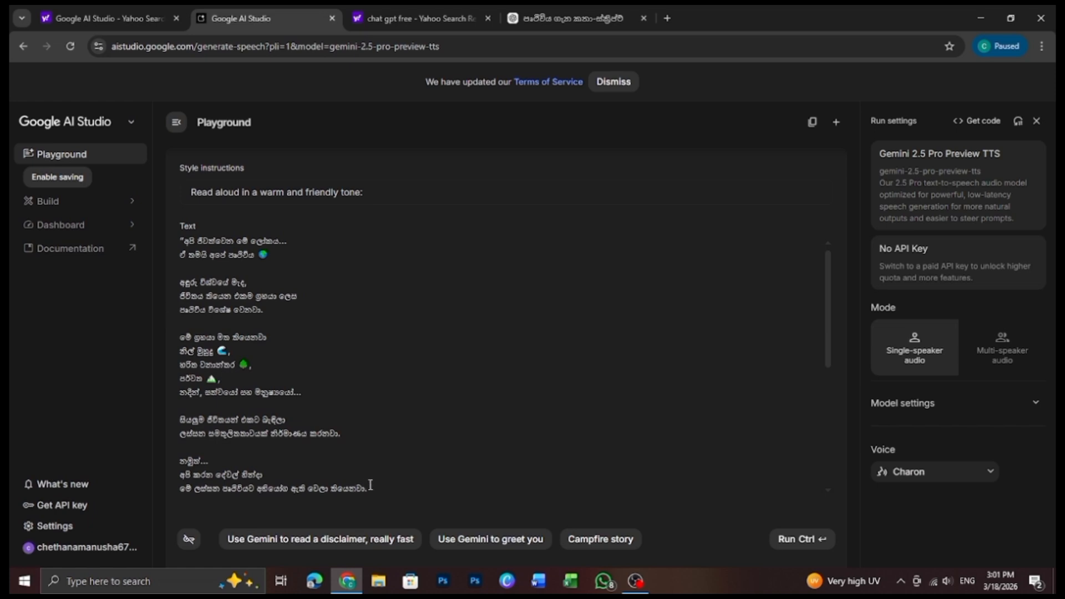
pyautogui.scroll(1, 261, 388)
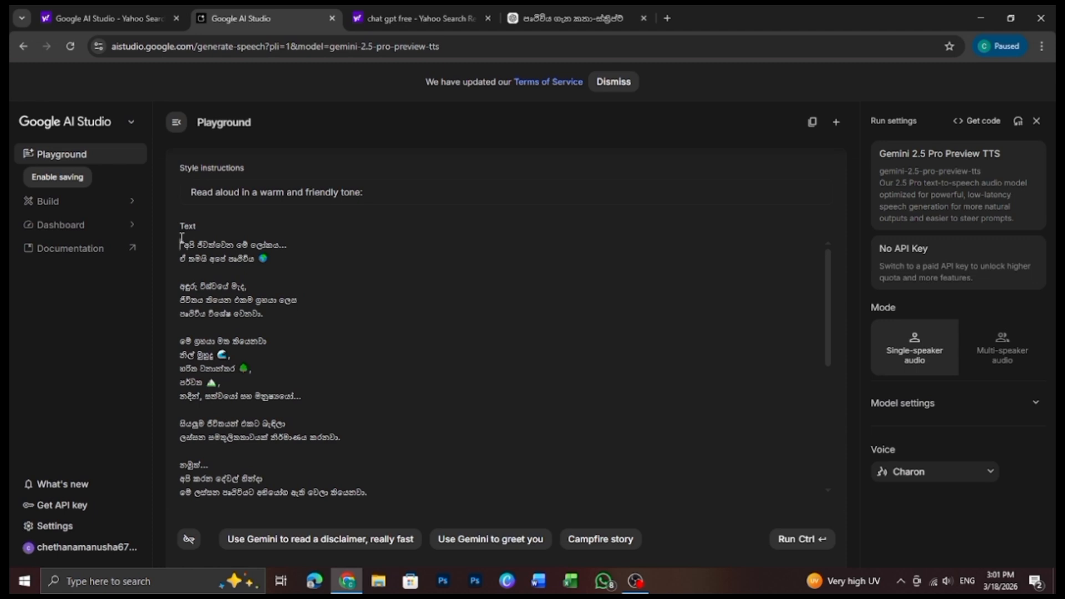
pyautogui.moveTo(182, 238); pyautogui.dragTo(309, 282)
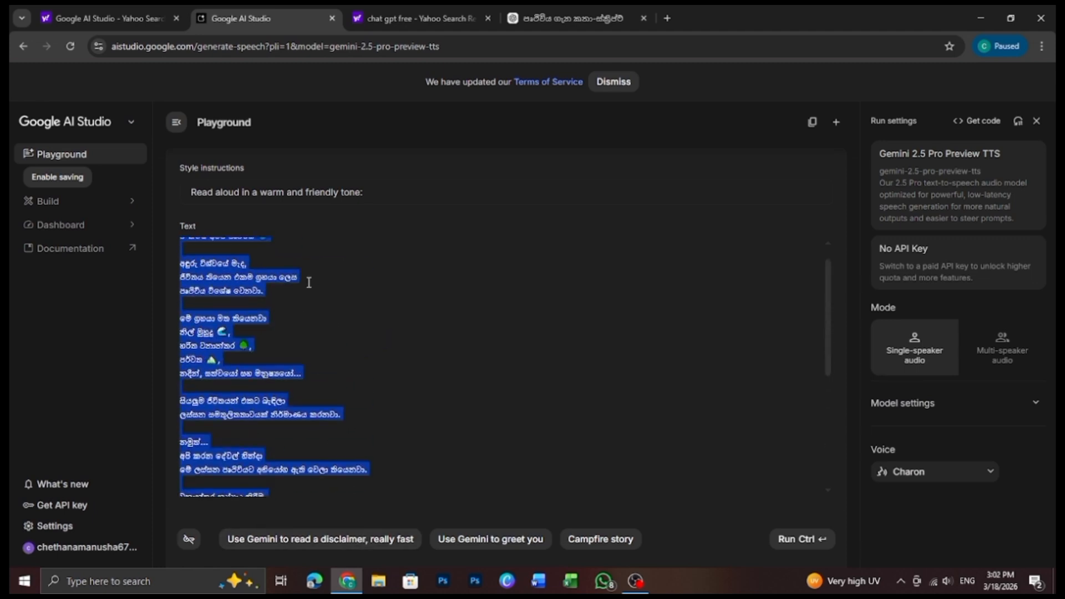
pyautogui.scroll(1, 308, 282)
pyautogui.click(314, 262)
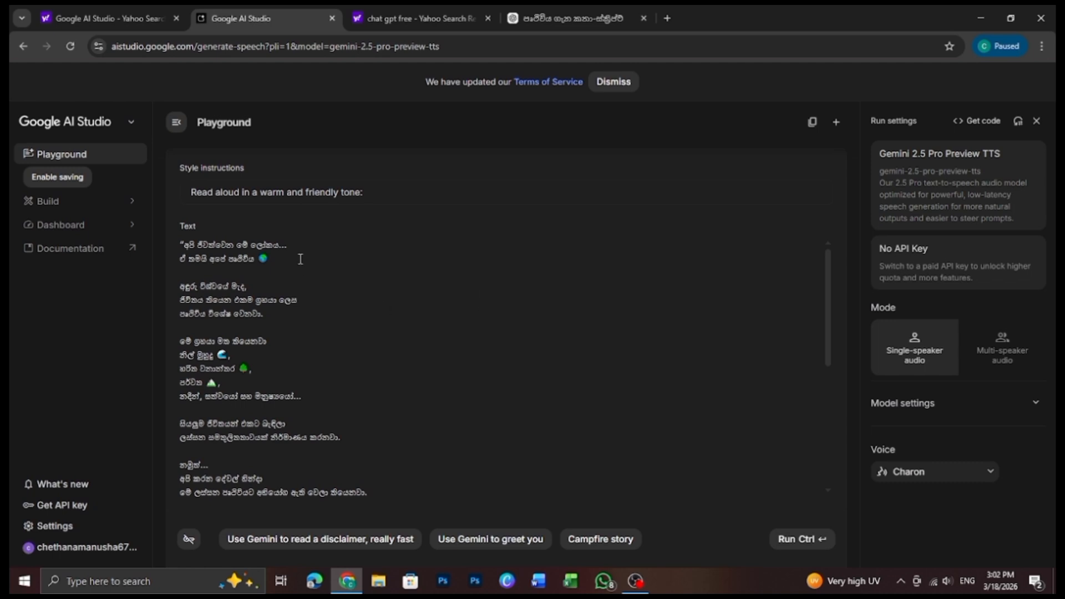
# Append "Speak in a soft, kind, and natural voice — like you’re talking to a friend" to the style instructions and generate the speech.
pyautogui.click(379, 198)
pyautogui.write('Speak in a soft, kind, and natural voice — like you’re talking to a friend')
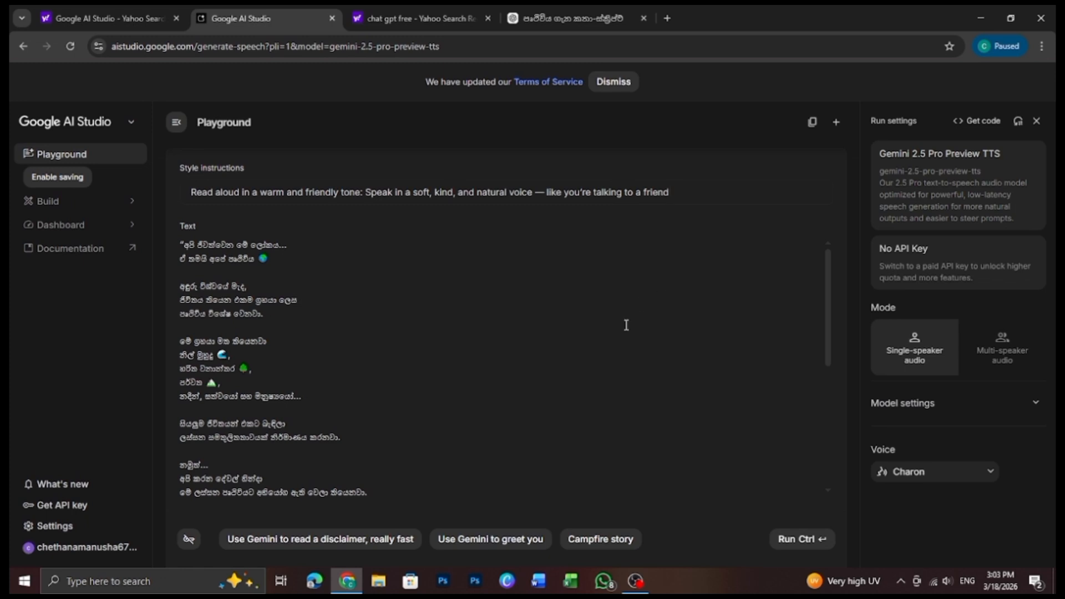
pyautogui.scroll(-10, 624, 330)
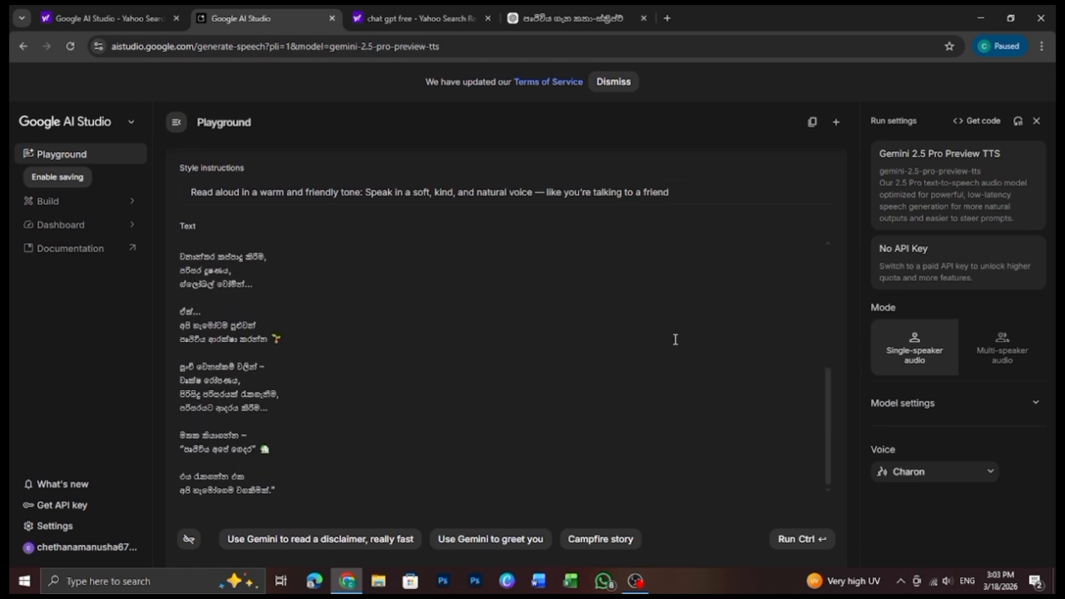
pyautogui.click(788, 539)
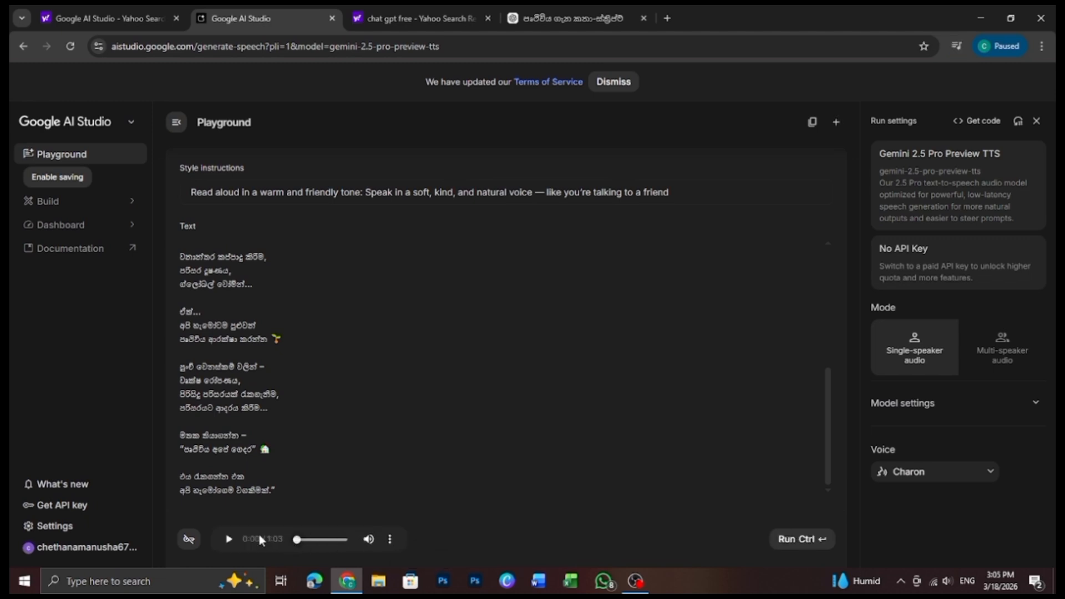
# Play the generated speech from start to end while following along in the Sinhala script.
pyautogui.click(227, 539)
pyautogui.scroll(10, 280, 437)
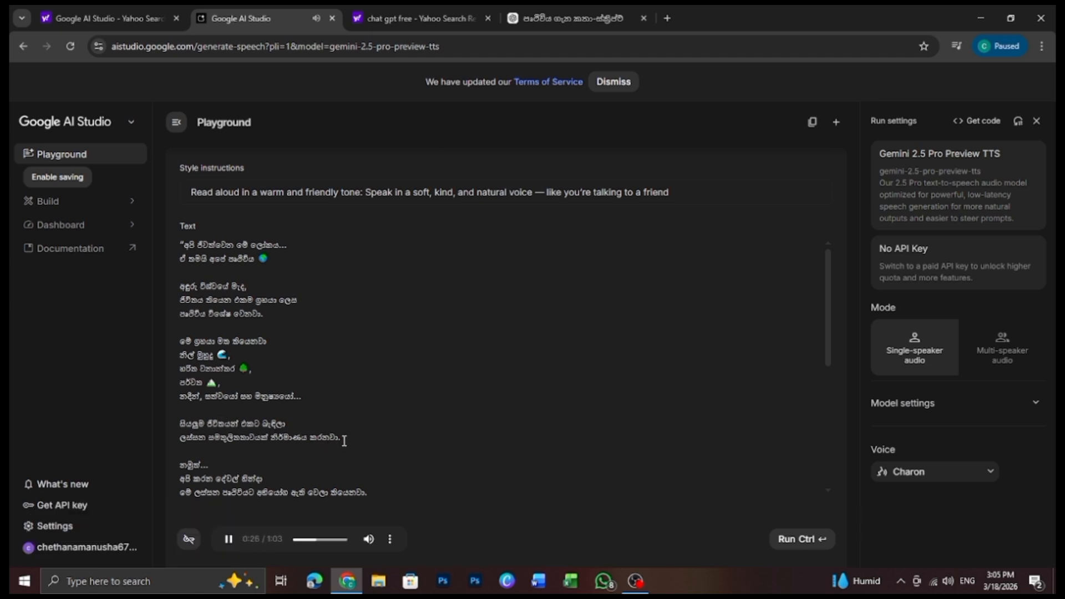
pyautogui.scroll(-5, 343, 445)
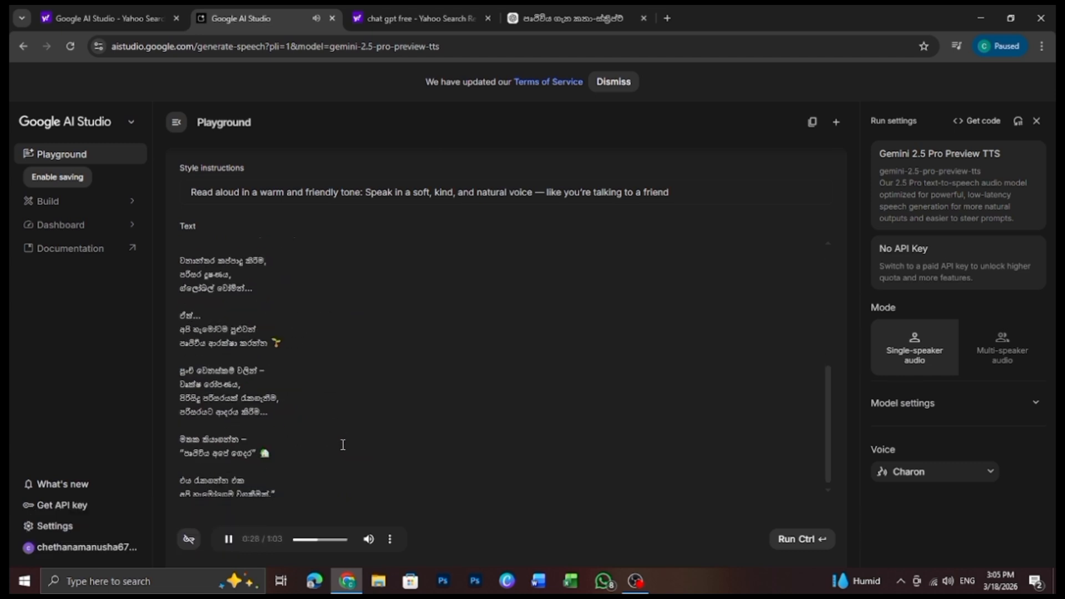
pyautogui.scroll(5, 259, 352)
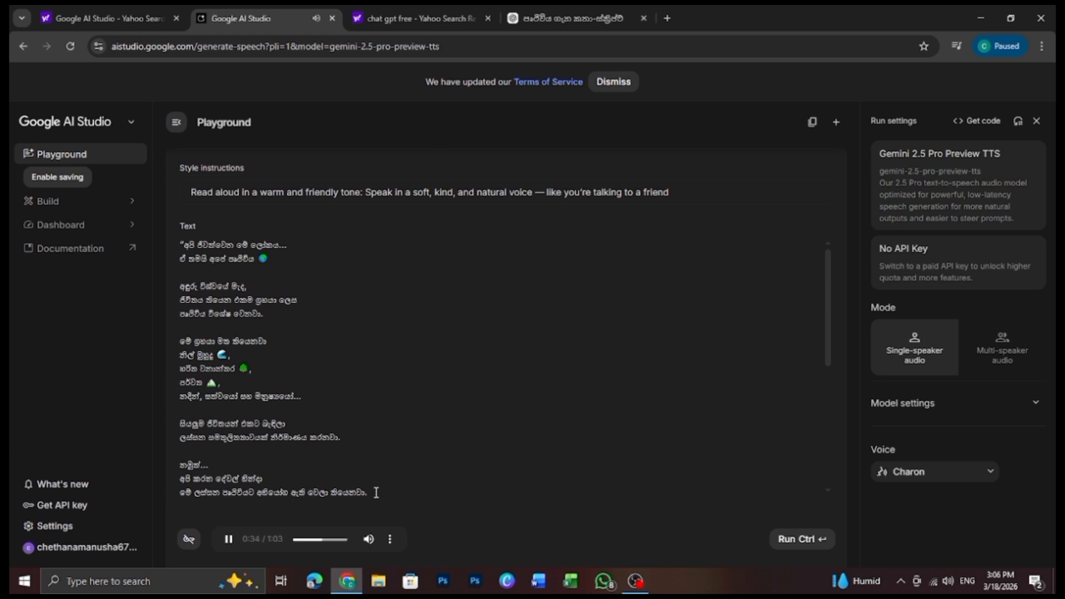
pyautogui.moveTo(827, 361); pyautogui.dragTo(827, 476)
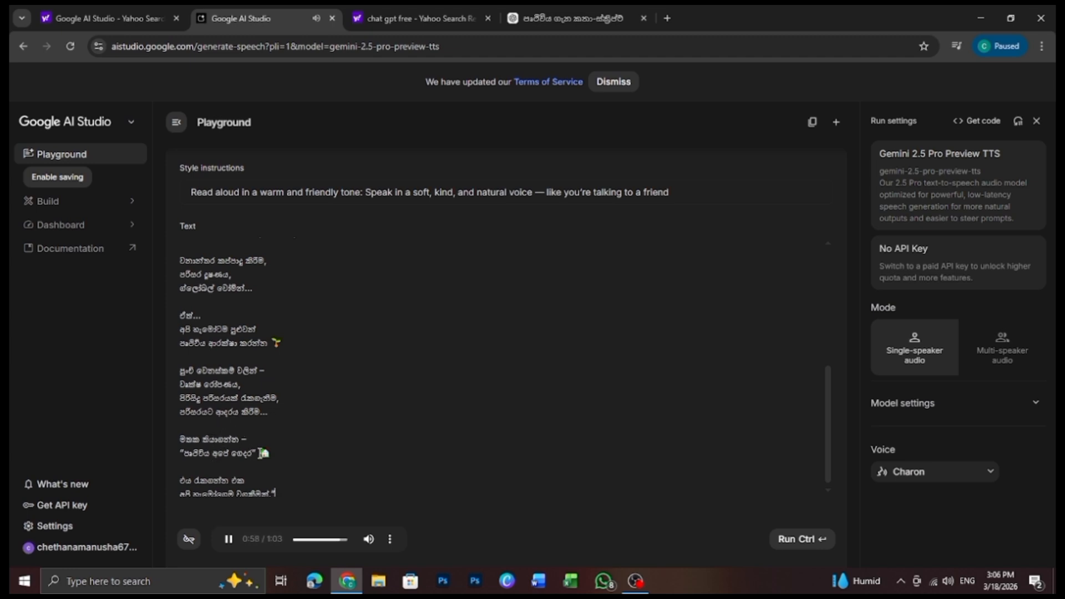
pyautogui.scroll(-1, 266, 455)
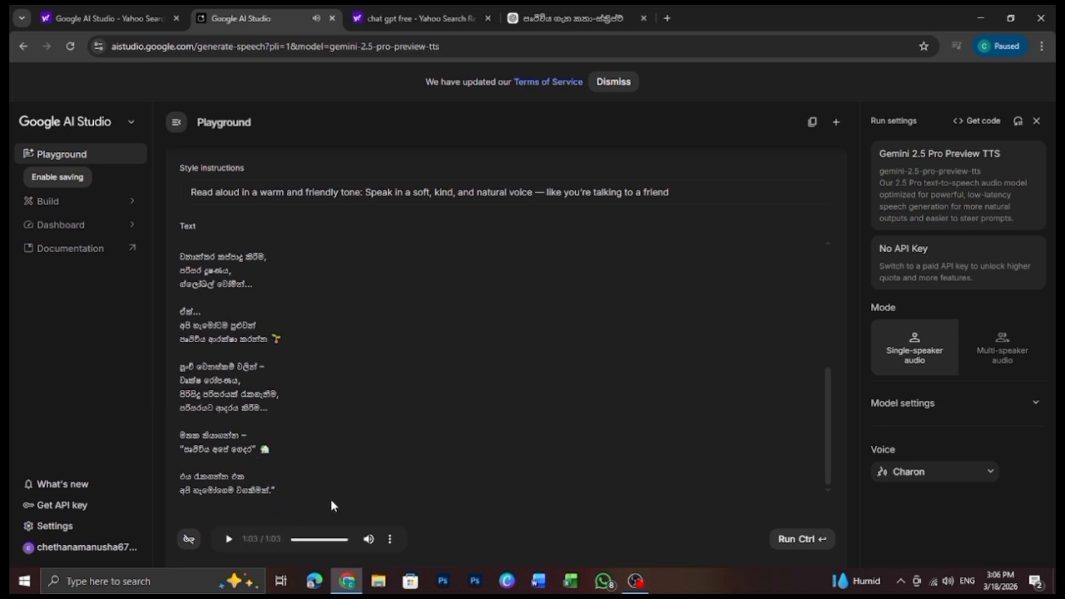
# Download the generated speech as an audio file.
pyautogui.click(389, 543)
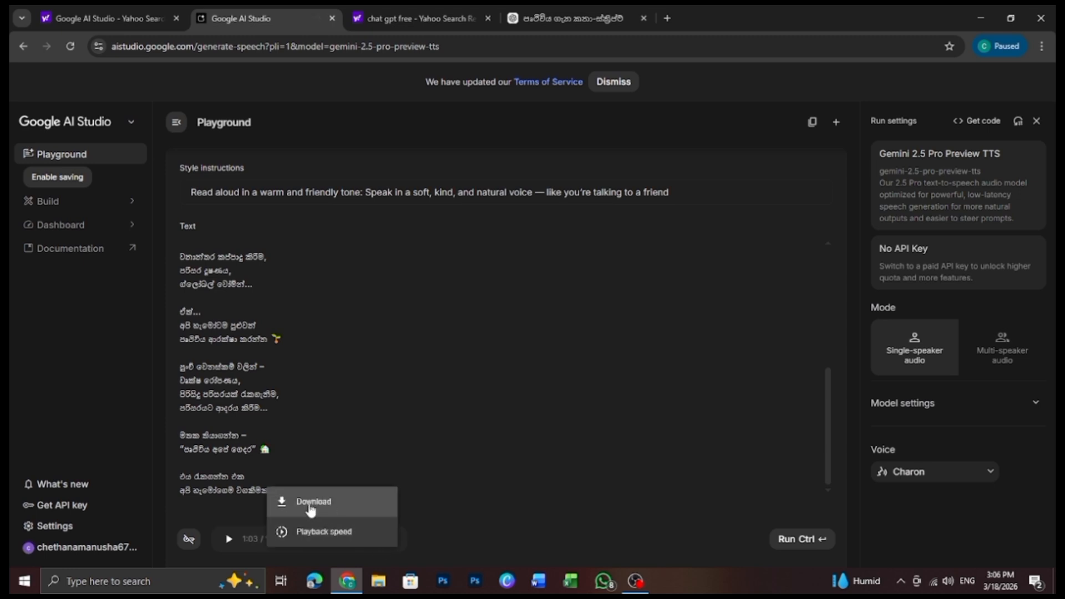
pyautogui.click(314, 502)
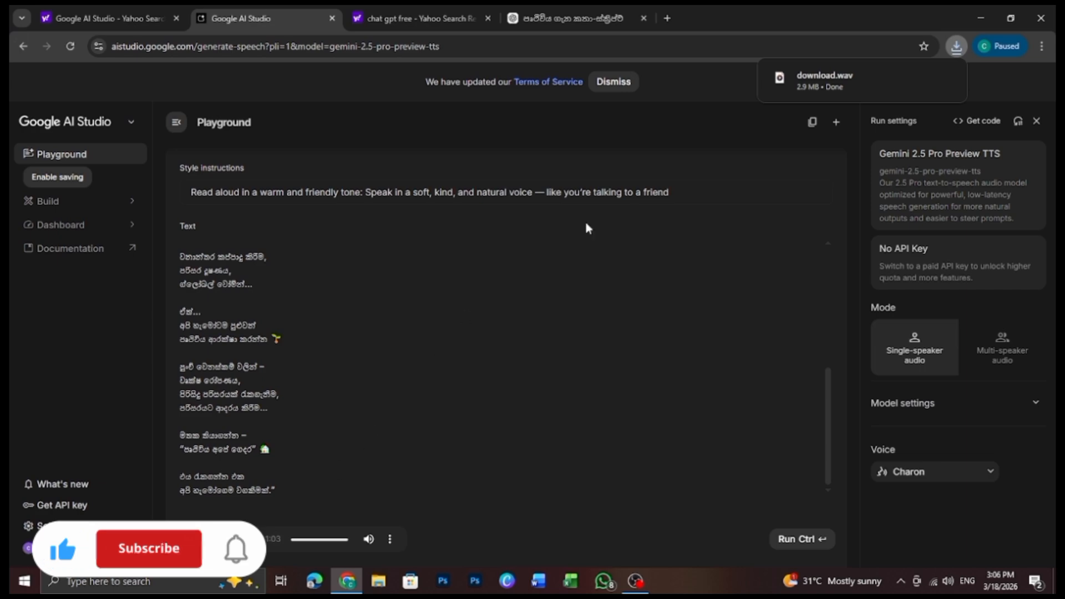
pyautogui.moveTo(840, 91)
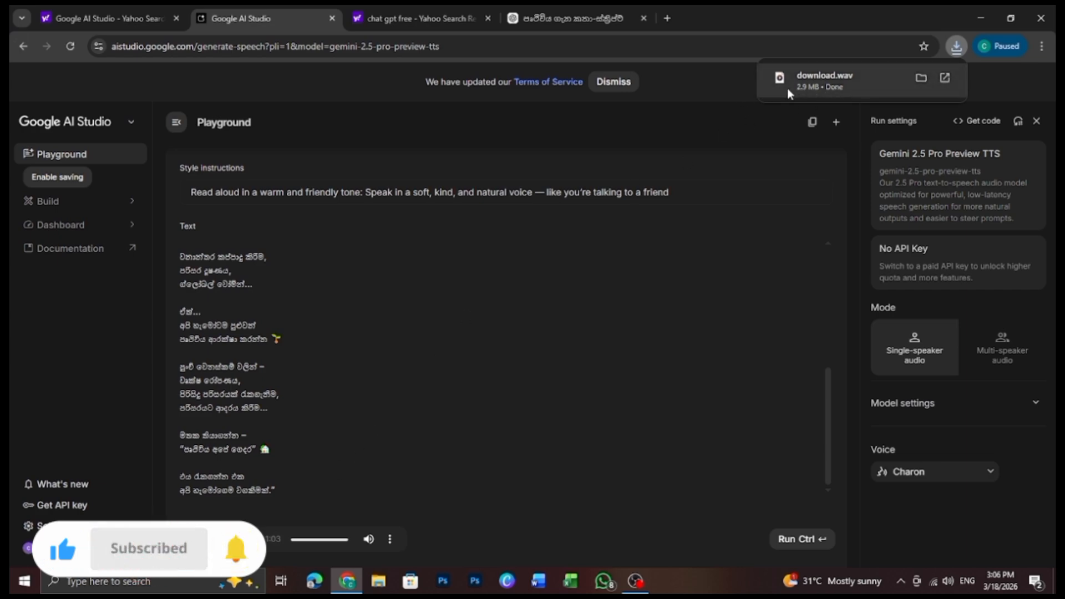